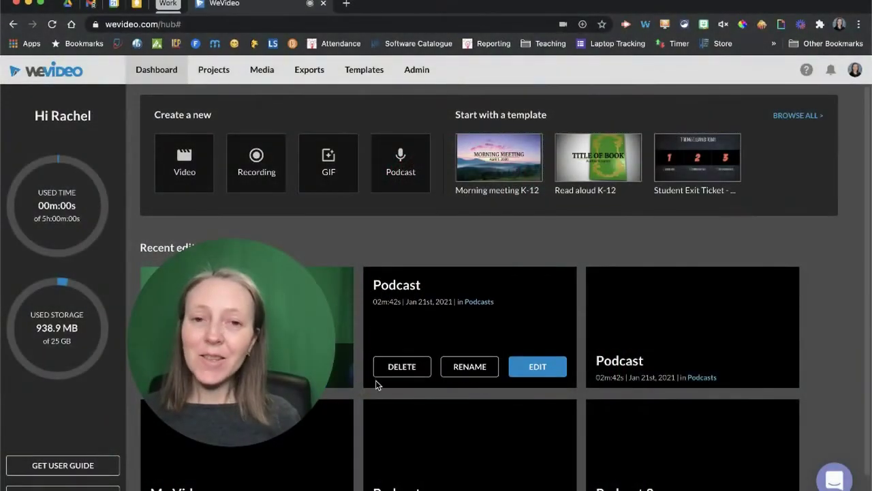
Create a new Podcast edit and save it in the Podcasts project.
left_click(401, 167)
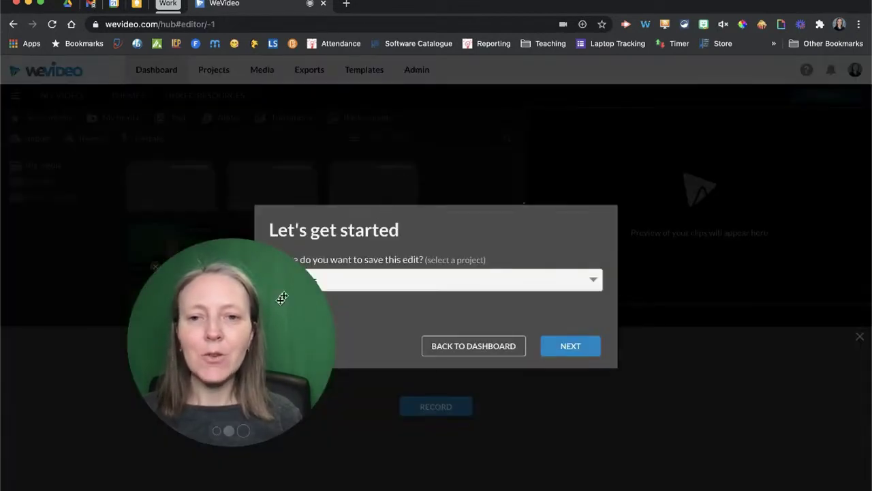
left_click_drag(282, 298, 177, 339)
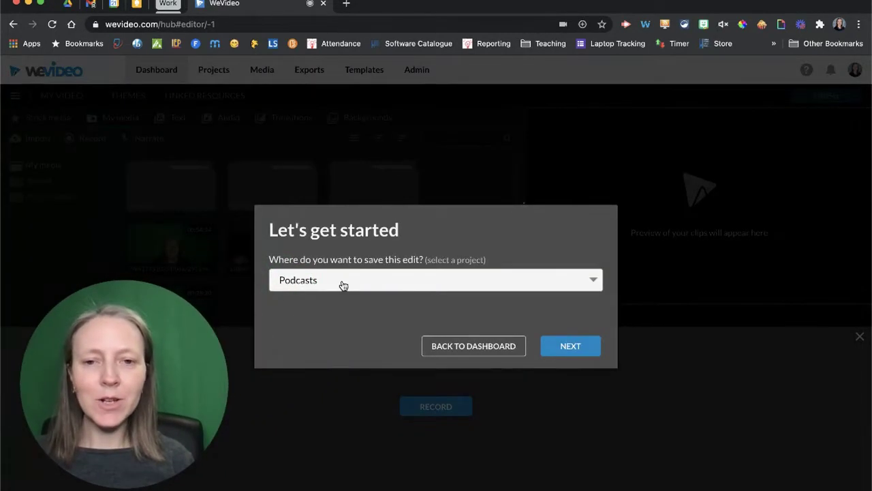
left_click(586, 347)
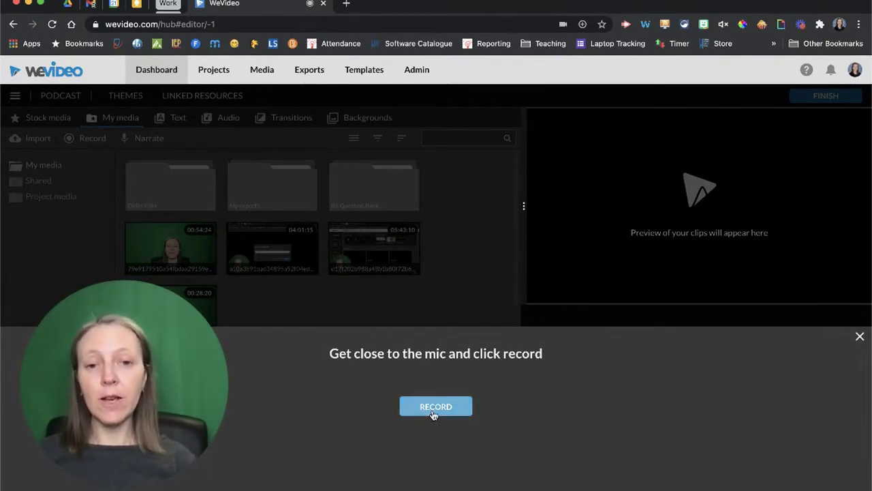
Dismiss the recording prompt and open the Older Files media folder.
left_click(860, 338)
left_click_drag(168, 320, 774, 341)
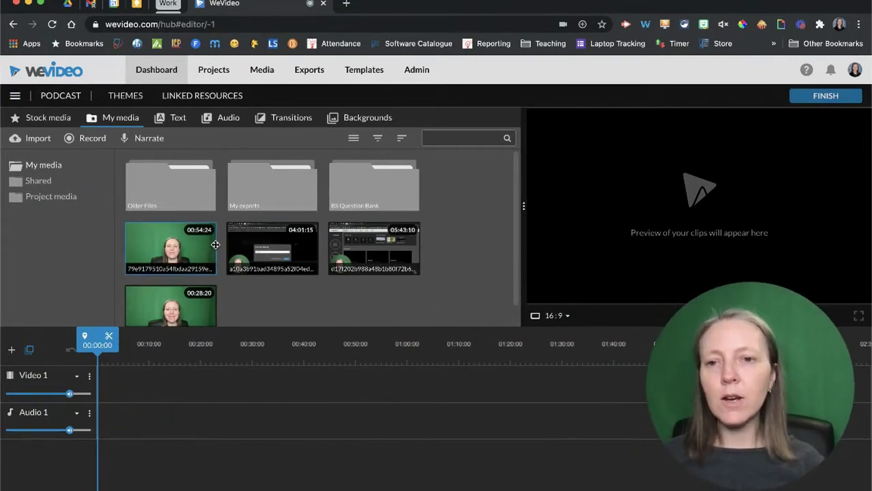
double_click(148, 182)
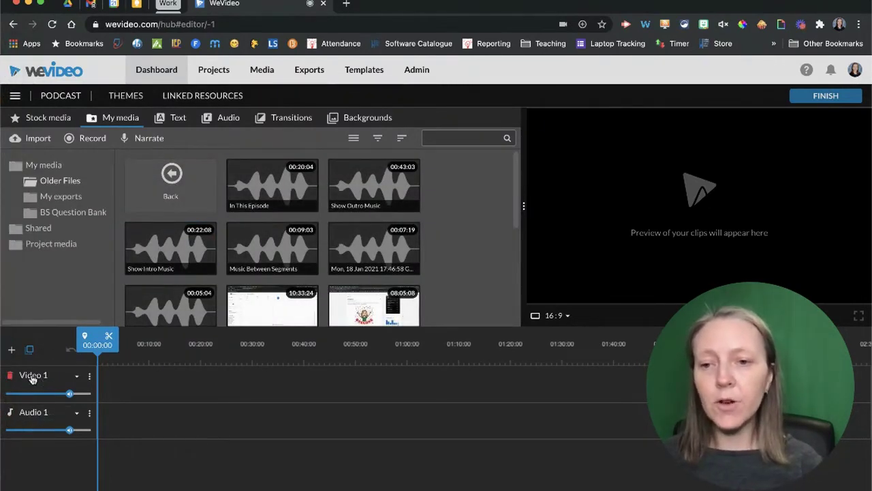
Rename the Audio 1 track to Rachel.
left_click(35, 417)
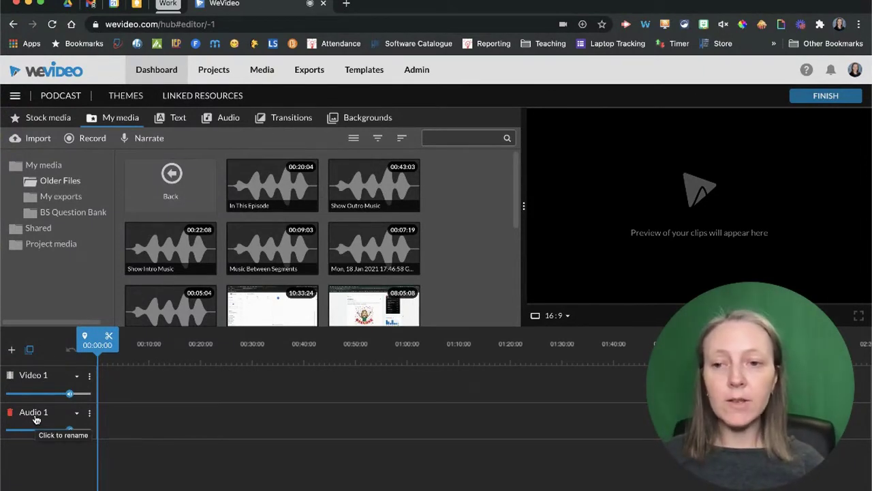
left_click(35, 415)
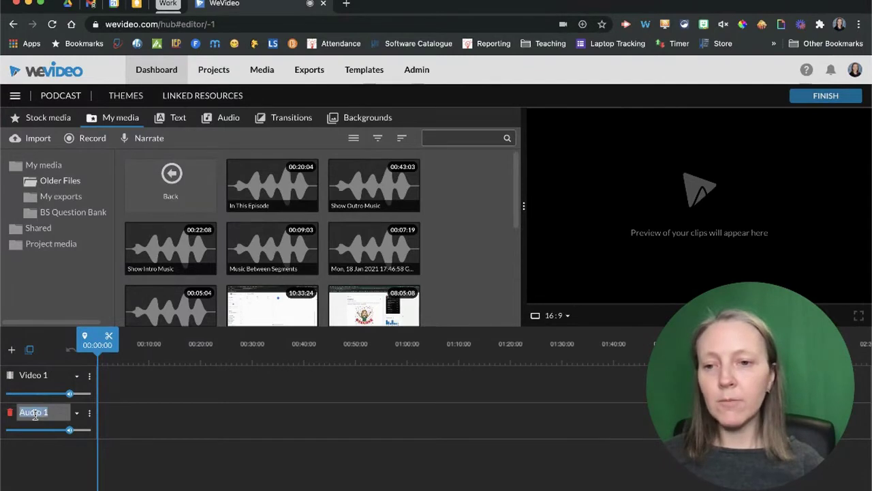
type("Ra")
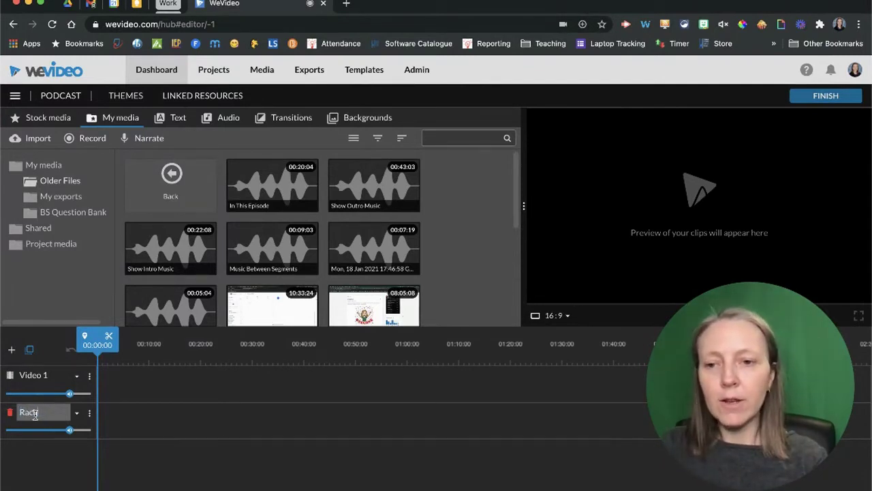
type("chel")
key("Return")
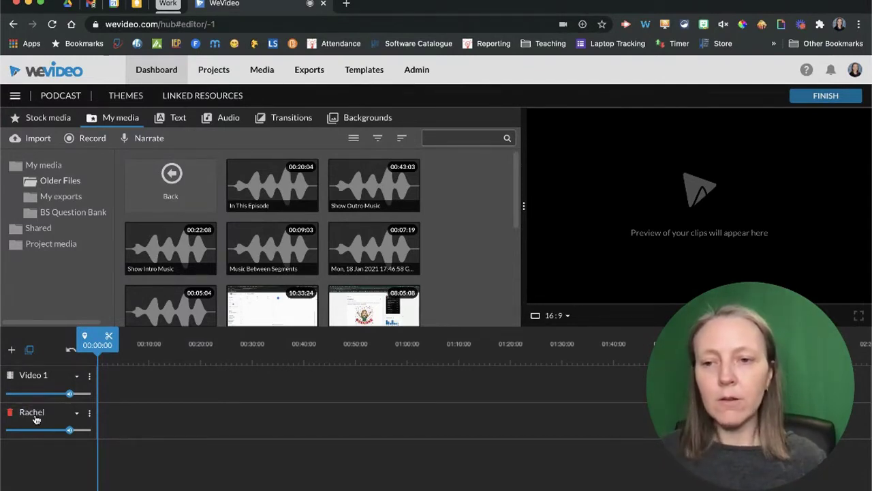
Add a new audio track named Background to the timeline.
left_click(13, 351)
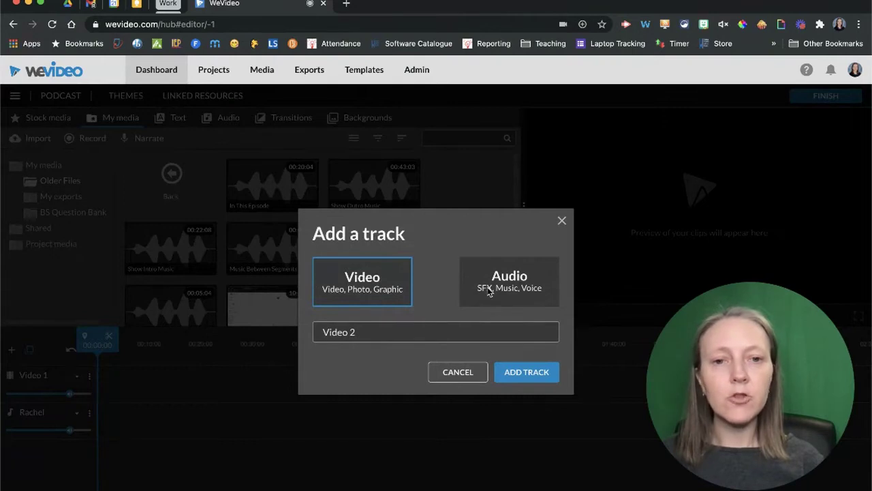
left_click(488, 292)
left_click(361, 334)
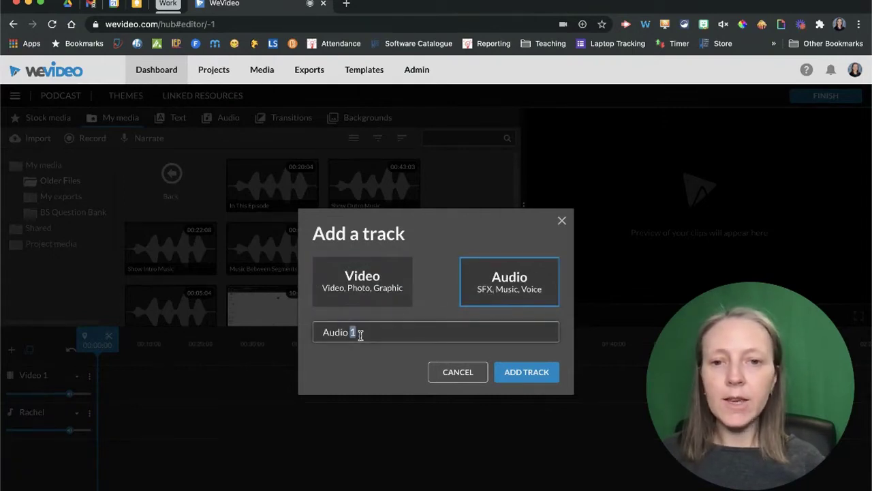
key("super+a")
type("Back")
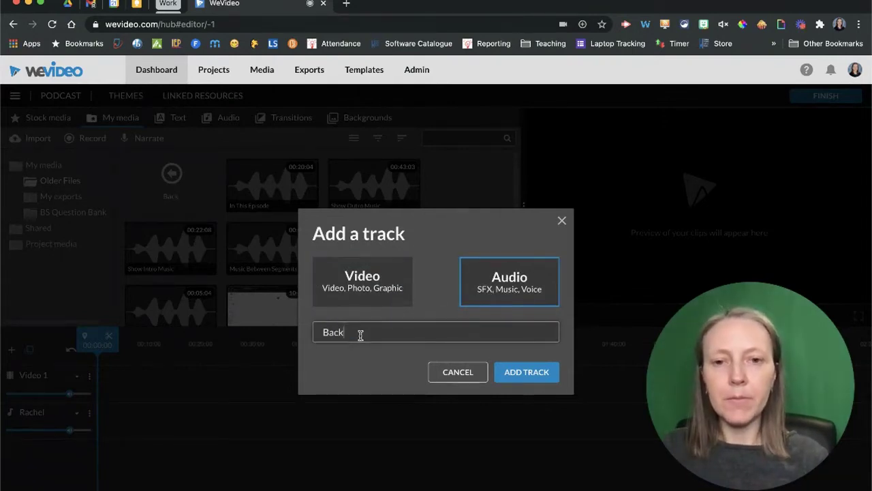
type("ground")
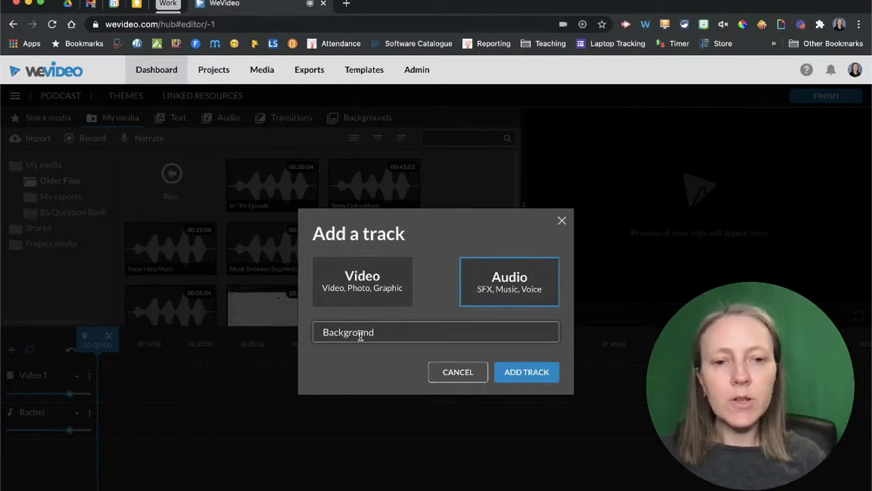
left_click(512, 375)
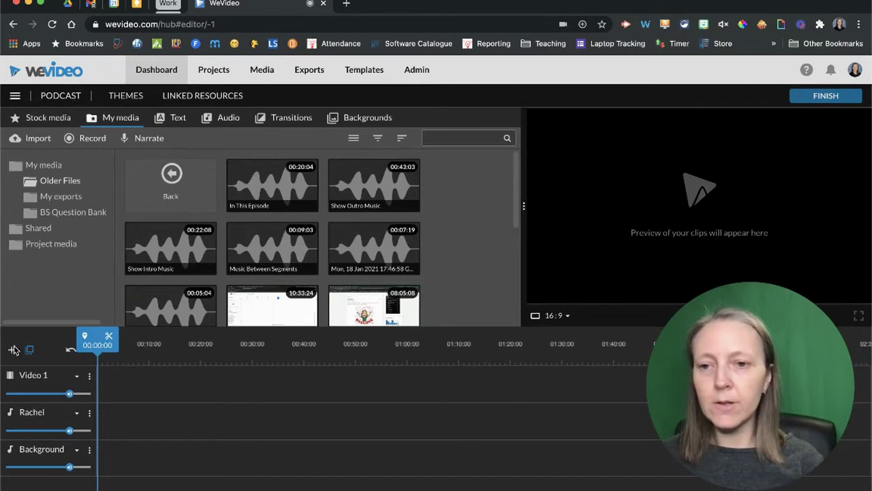
Add another audio track named Intro to the timeline.
left_click(13, 350)
left_click(496, 298)
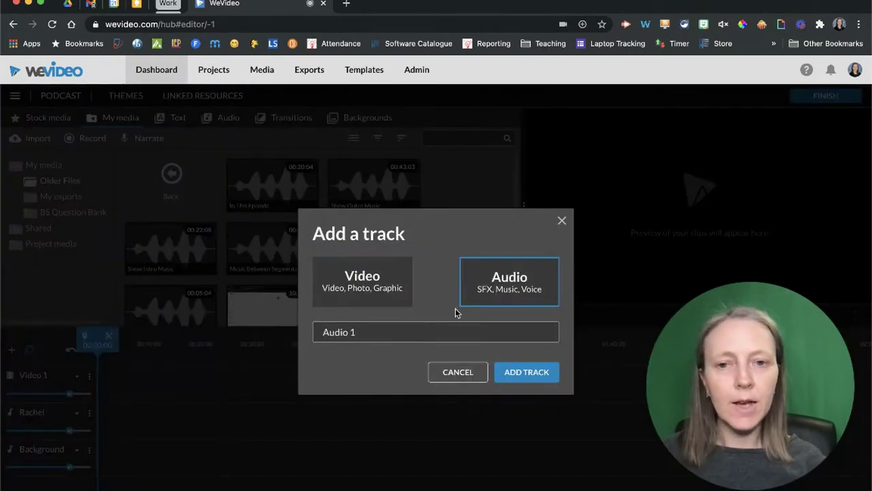
left_click(405, 335)
key("super+a")
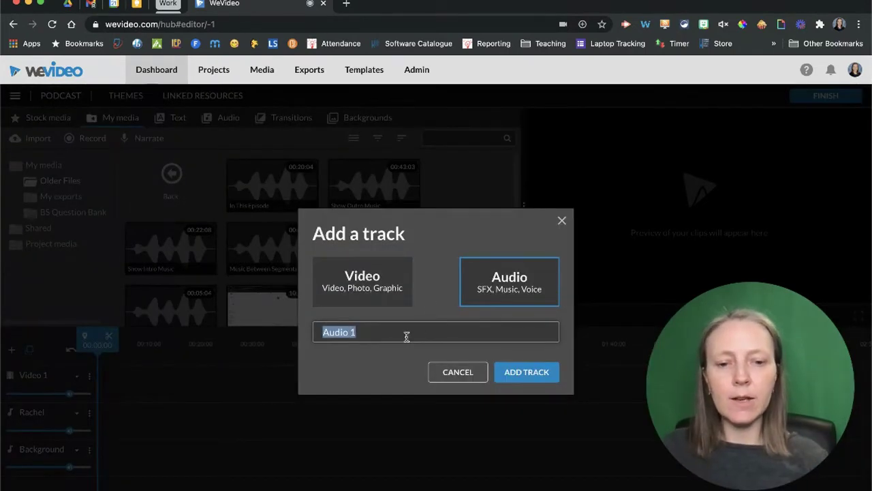
type("Intro")
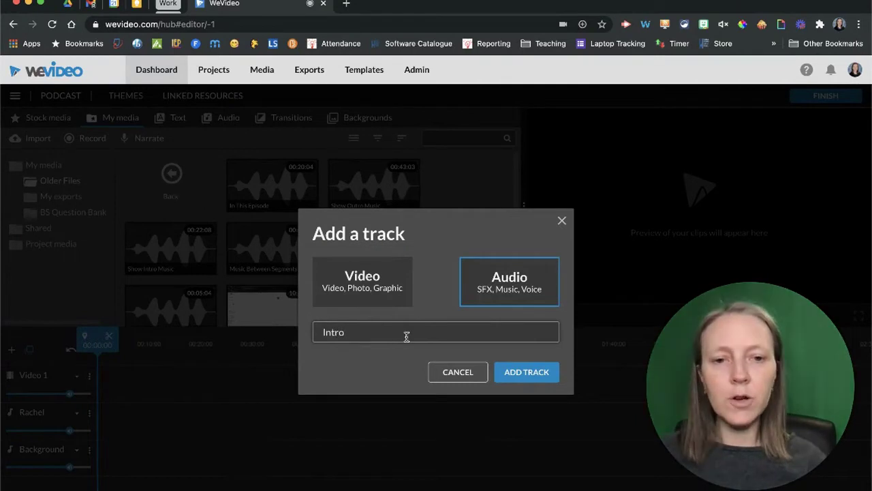
left_click(504, 372)
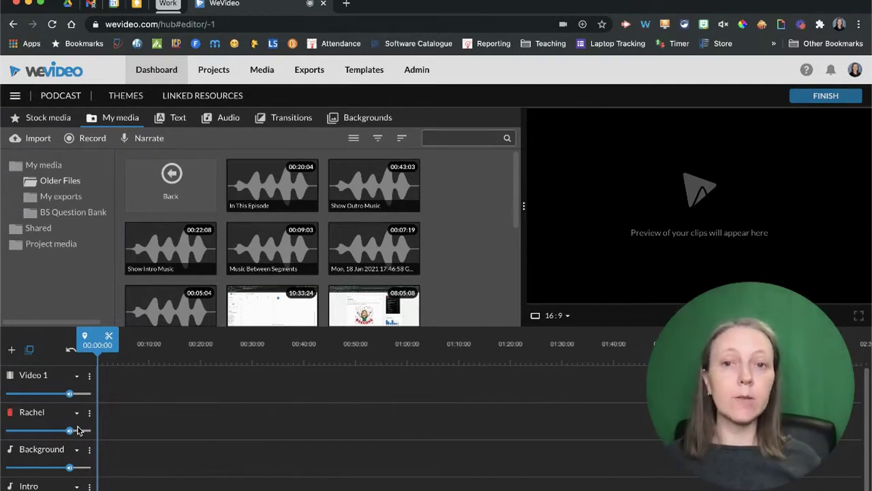
Place Show Intro Music at the Intro track's start and the 18 Jan recording on Rachel after it.
mouse_move(70, 427)
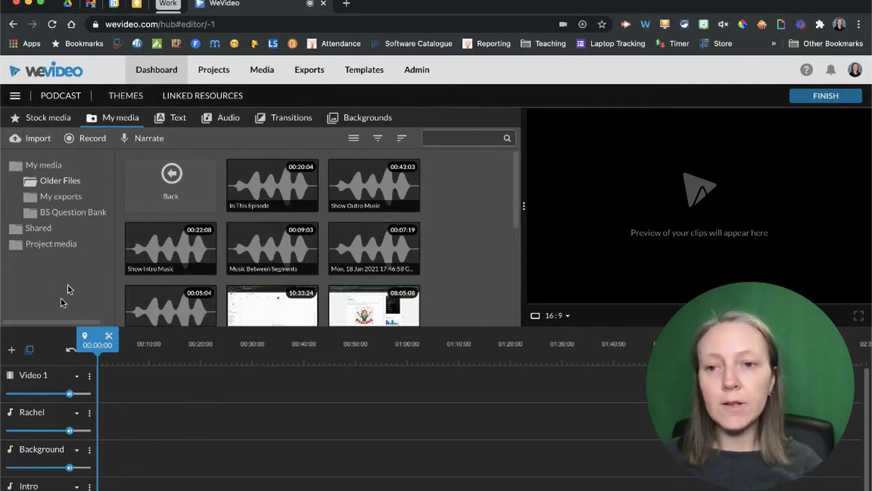
left_click_drag(92, 340, 310, 370)
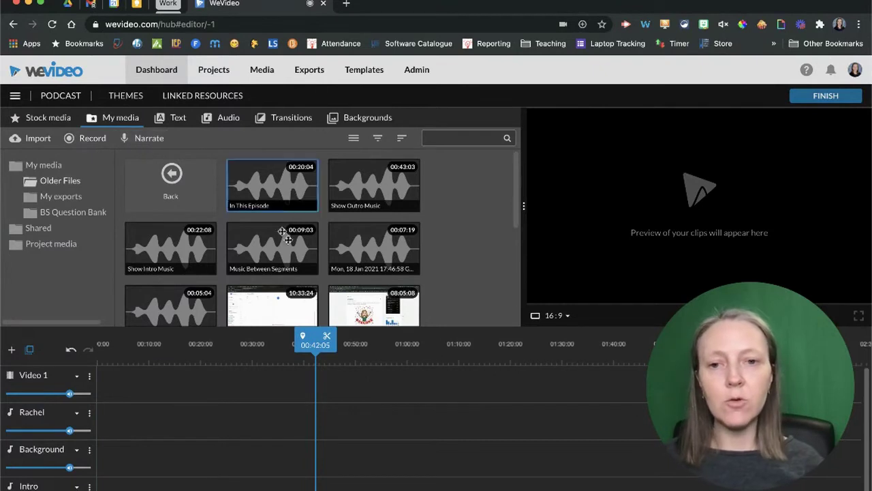
left_click_drag(298, 349, 64, 348)
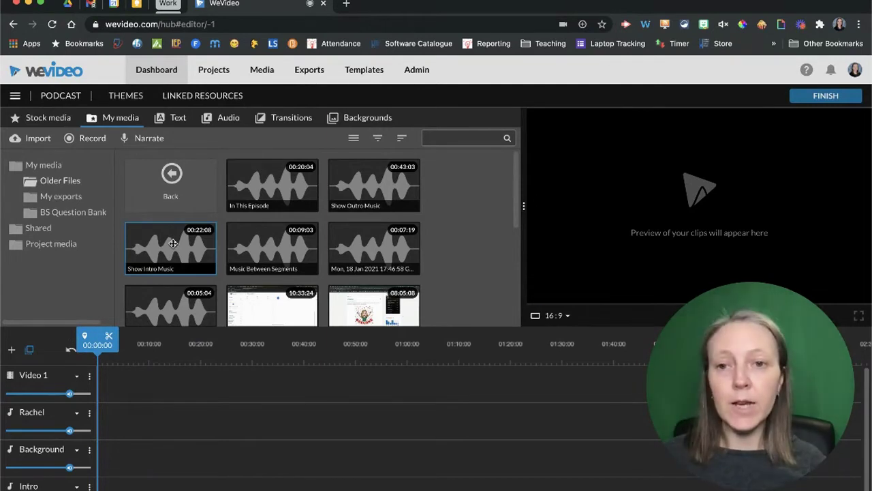
left_click_drag(173, 243, 157, 487)
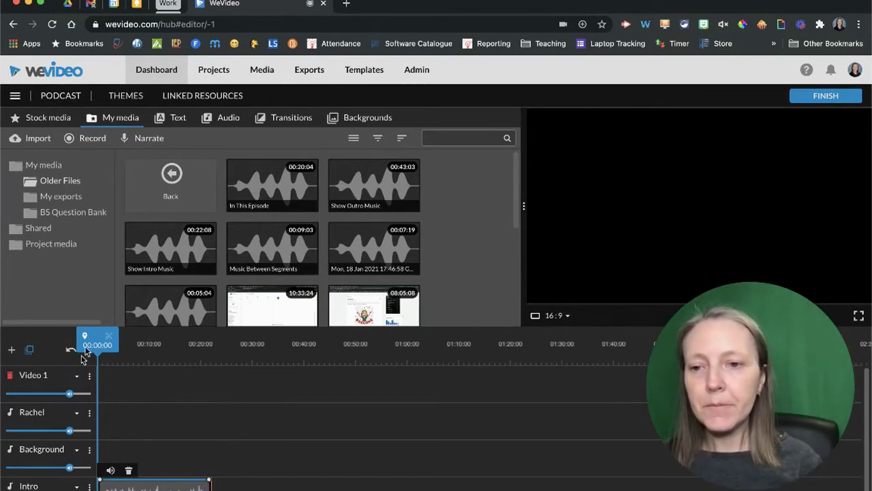
left_click(359, 249)
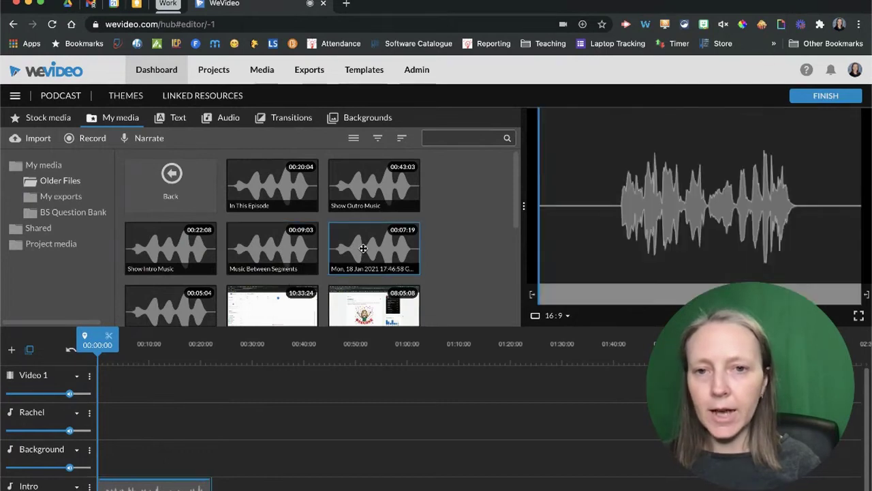
left_click_drag(357, 252, 230, 413)
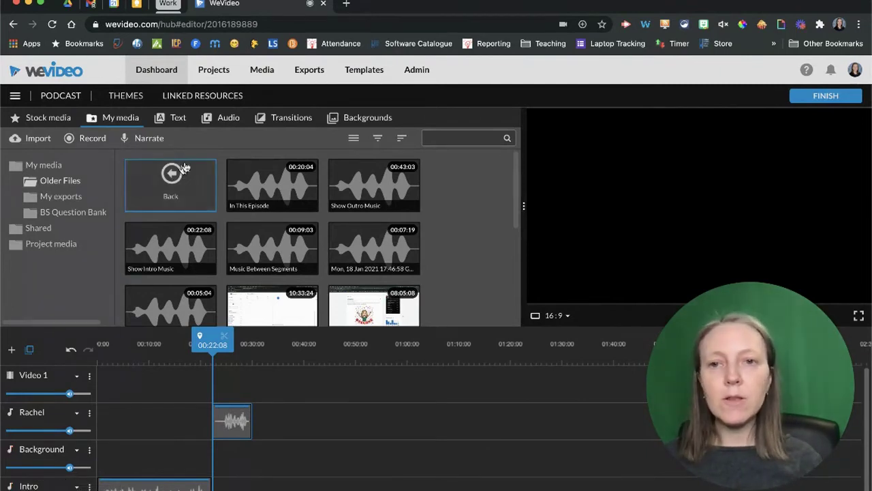
Put the Animals 'Pigs' sound effect on the Background track, trimmed to end with Rachel's clip.
left_click(222, 124)
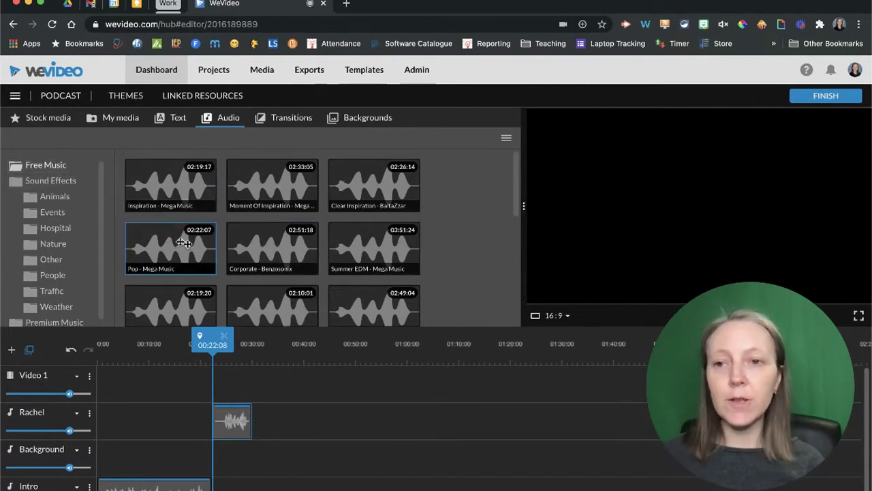
left_click(58, 197)
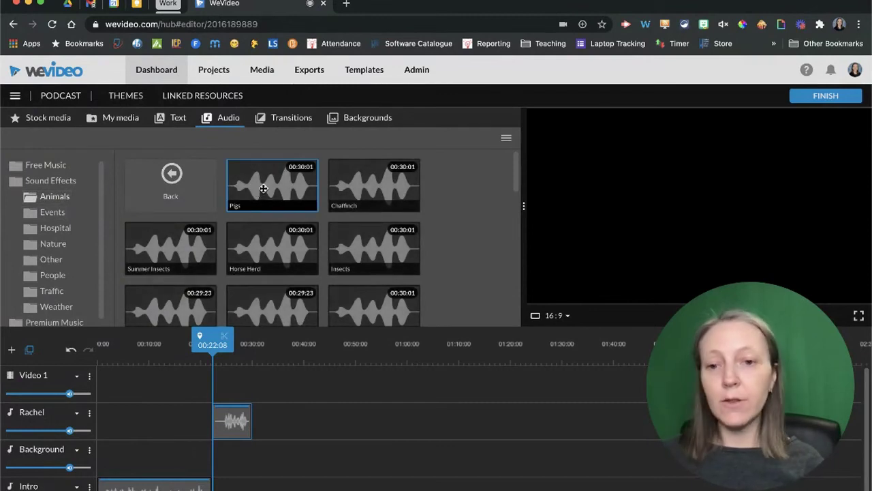
left_click_drag(264, 189, 220, 457)
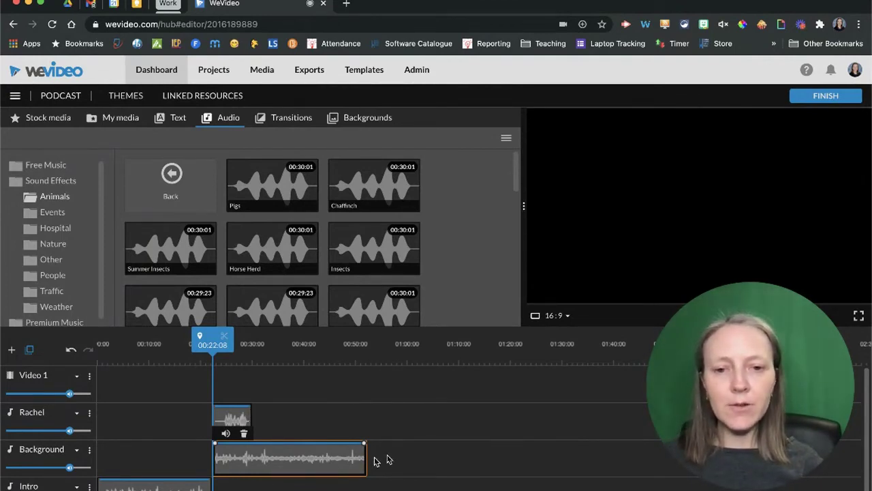
left_click_drag(366, 456, 259, 475)
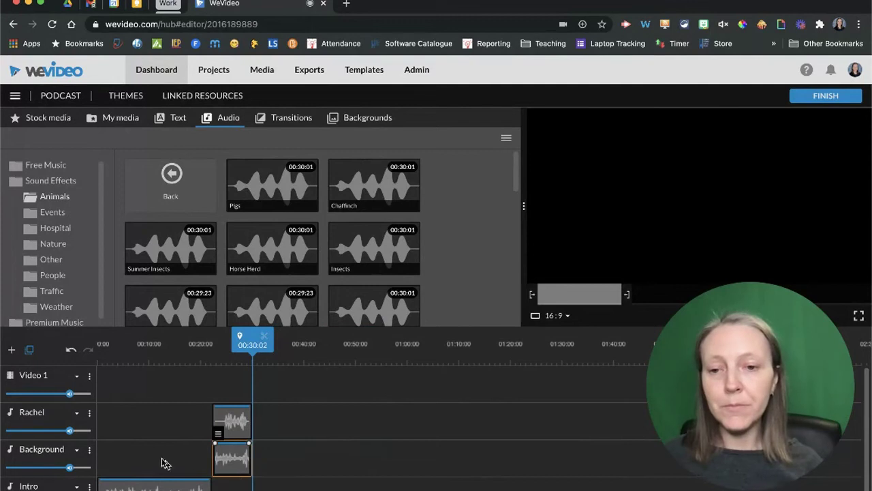
scroll(125, 444, "down", 1)
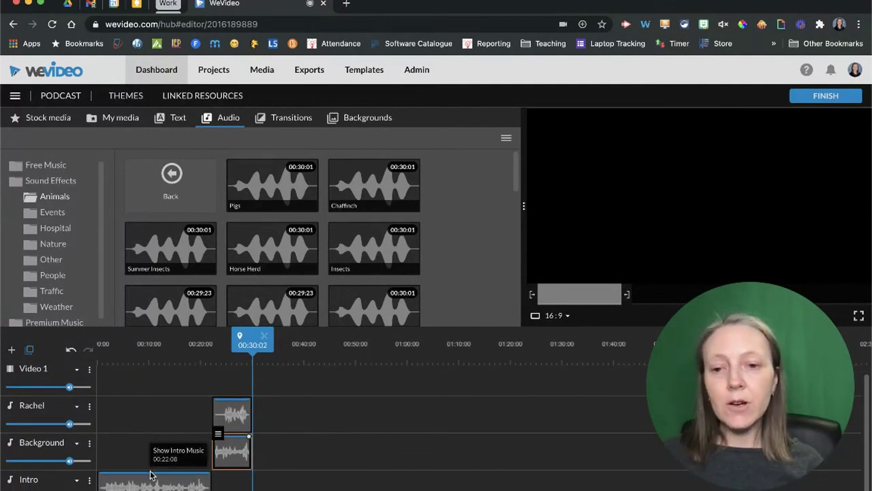
Lower the Show Intro Music clip's end and start volume points to fade it out and in.
left_click(189, 477)
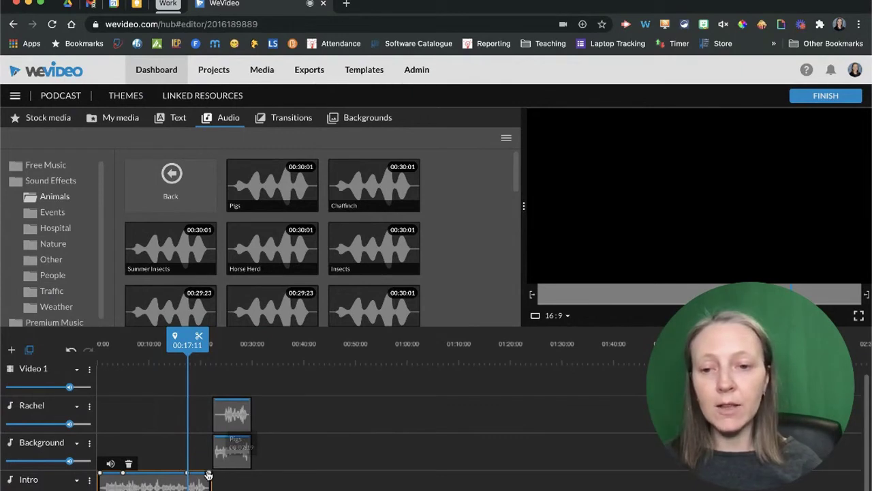
mouse_move(209, 475)
left_click_drag(209, 475, 209, 490)
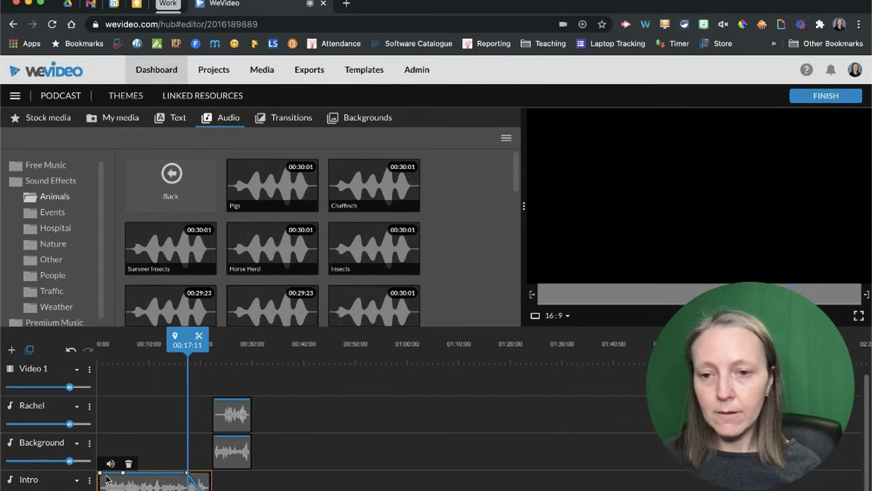
left_click_drag(101, 474, 100, 489)
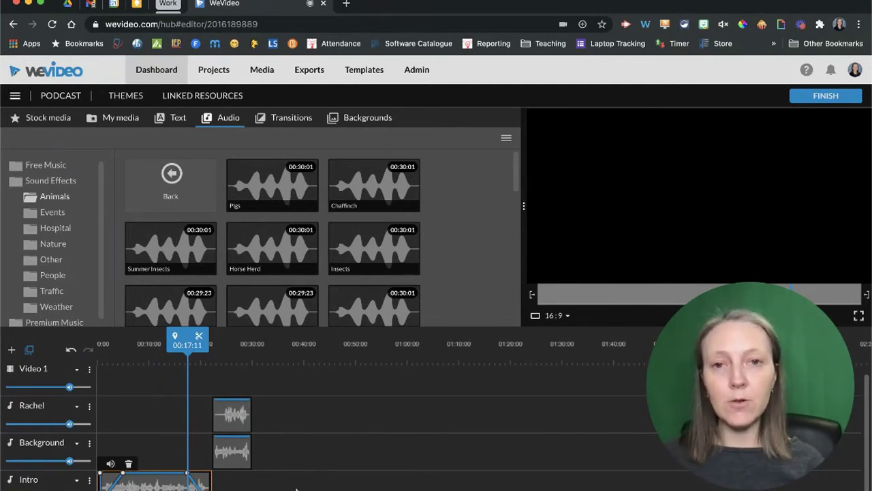
Set up an audio-only export titled Podcast 4 with Google Drive as a destination.
left_click(833, 97)
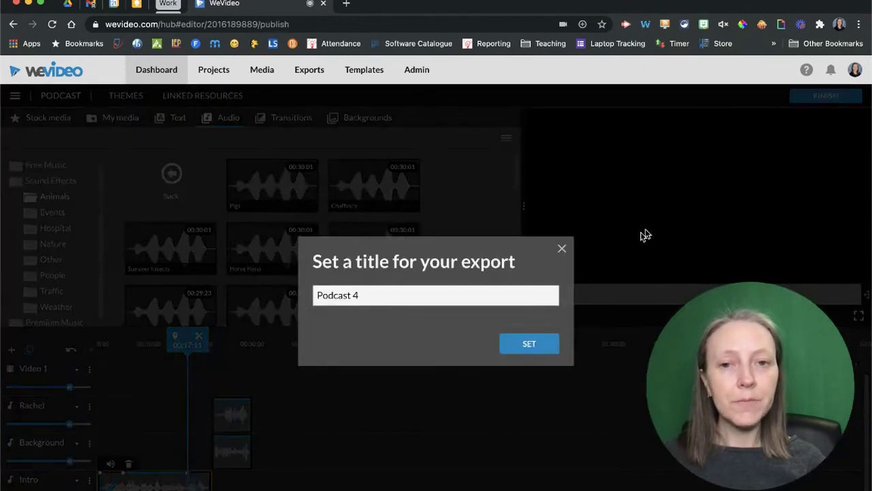
left_click(534, 344)
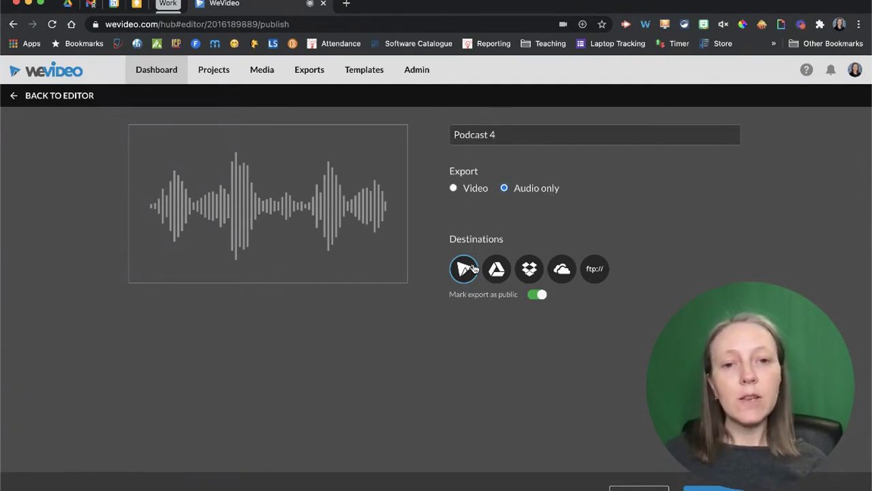
left_click(493, 270)
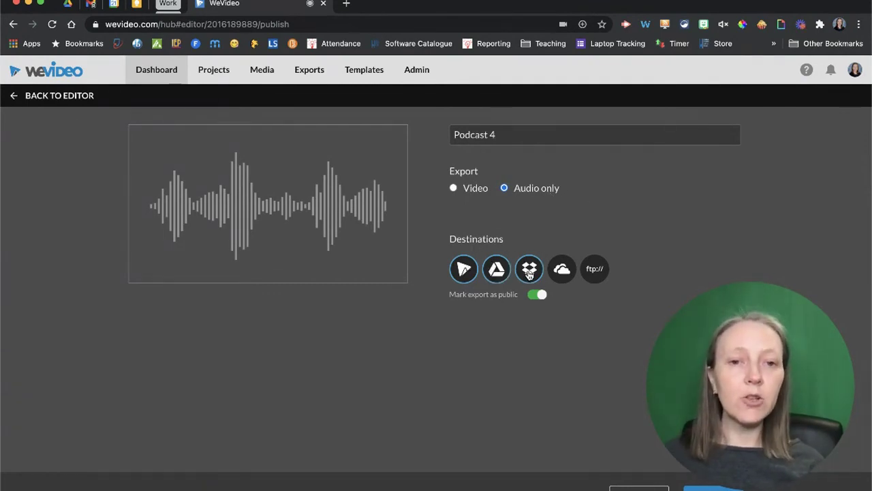